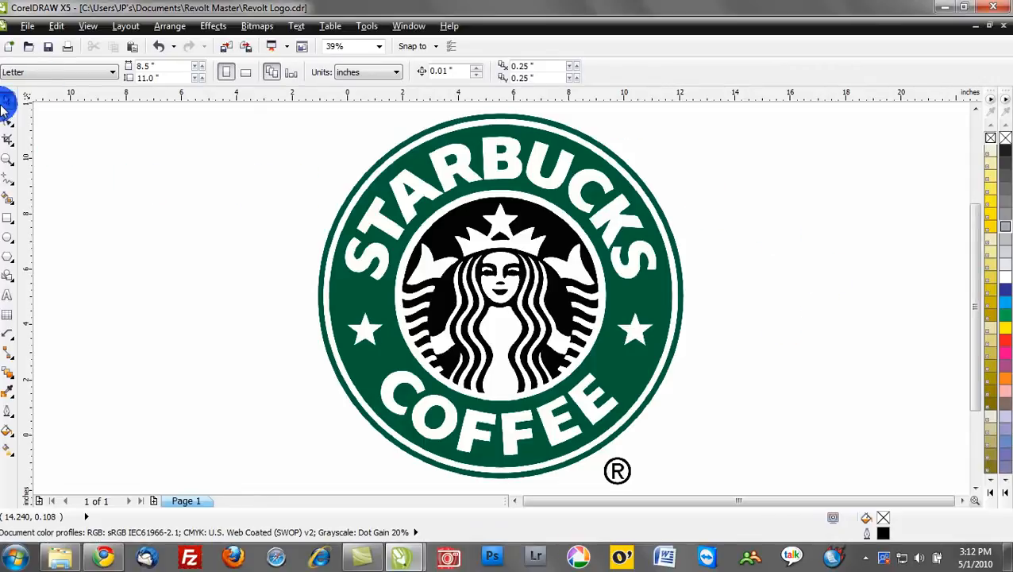
Delete the Starbucks logo and draw a circle about 6.24 inches in diameter on the lower part of the page.
{"action": "left_click", "coordinate": [387, 164]}
{"action": "key", "text": "Delete"}
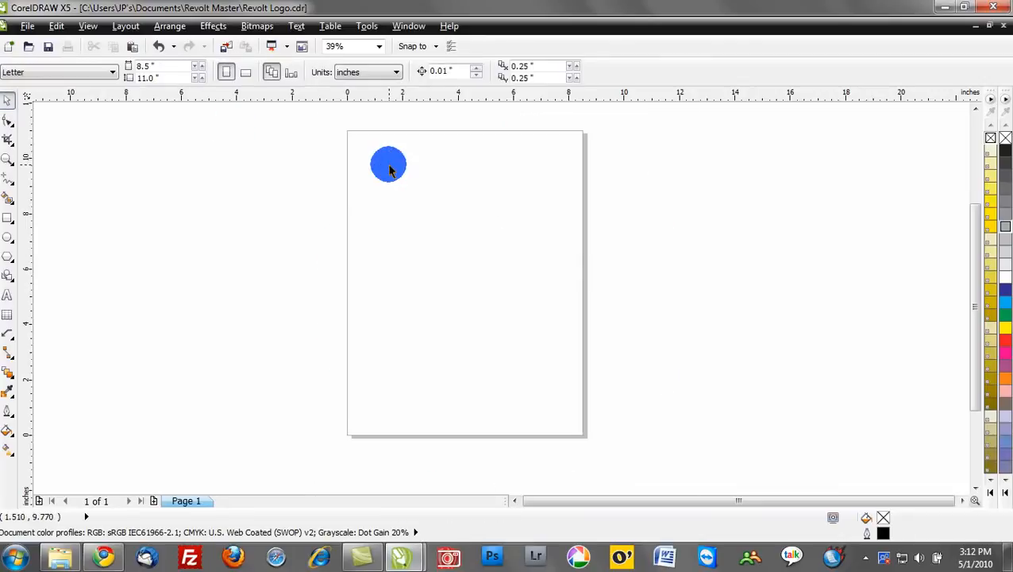
{"action": "left_click", "coordinate": [9, 237]}
{"action": "left_click_drag", "start_coordinate": [383, 254], "coordinate": [557, 410]}
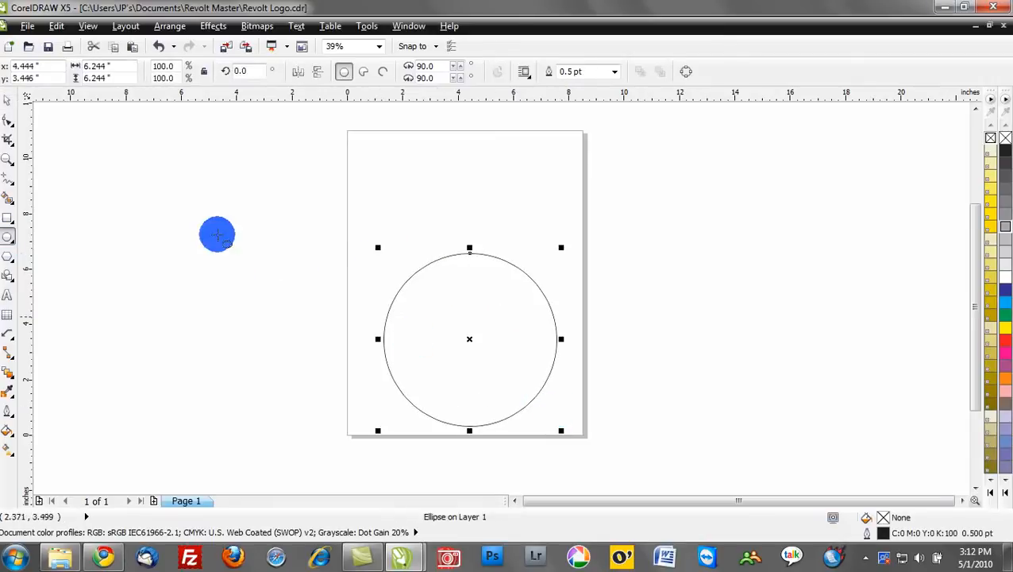
Draw a freehand wavy curve about 8.8 inches wide beside the page and move it lower, level with the circle.
{"action": "left_click", "coordinate": [8, 185]}
{"action": "mouse_move", "coordinate": [89, 289]}
{"action": "left_mouse_down"}
{"action": "mouse_move", "coordinate": [147, 273]}
{"action": "mouse_move", "coordinate": [228, 308]}
{"action": "mouse_move", "coordinate": [337, 284]}
{"action": "left_mouse_up"}
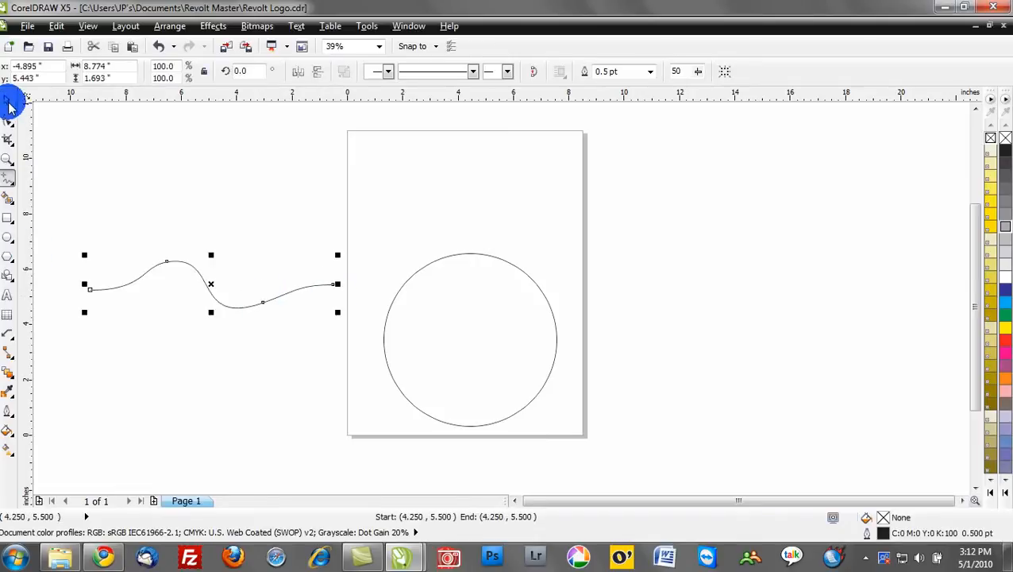
{"action": "left_click_drag", "start_coordinate": [163, 262], "coordinate": [143, 354]}
{"action": "left_click", "coordinate": [325, 312]}
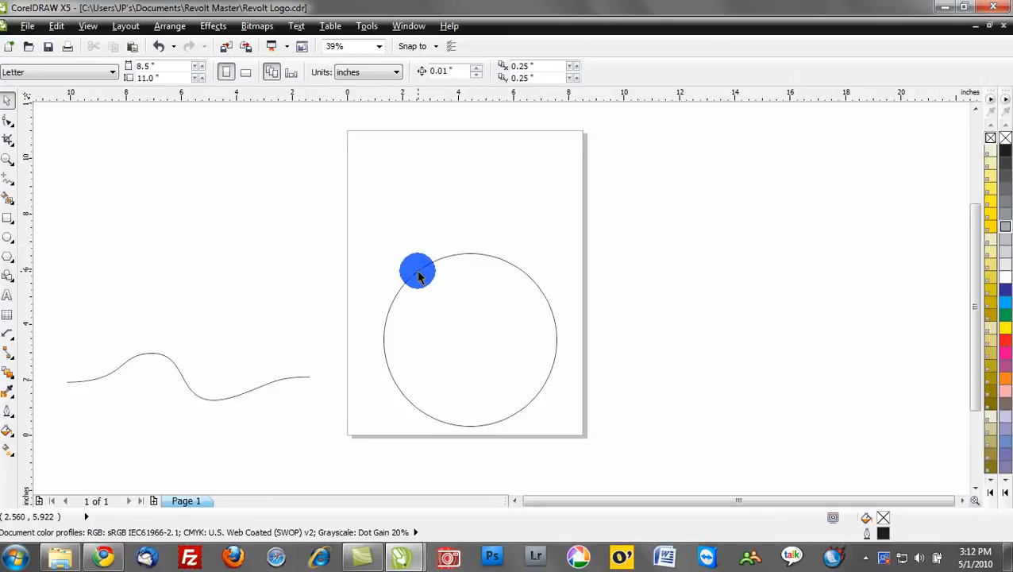
Add the artistic text "TEXT ON A PATH" above the circle.
{"action": "left_click", "coordinate": [8, 295]}
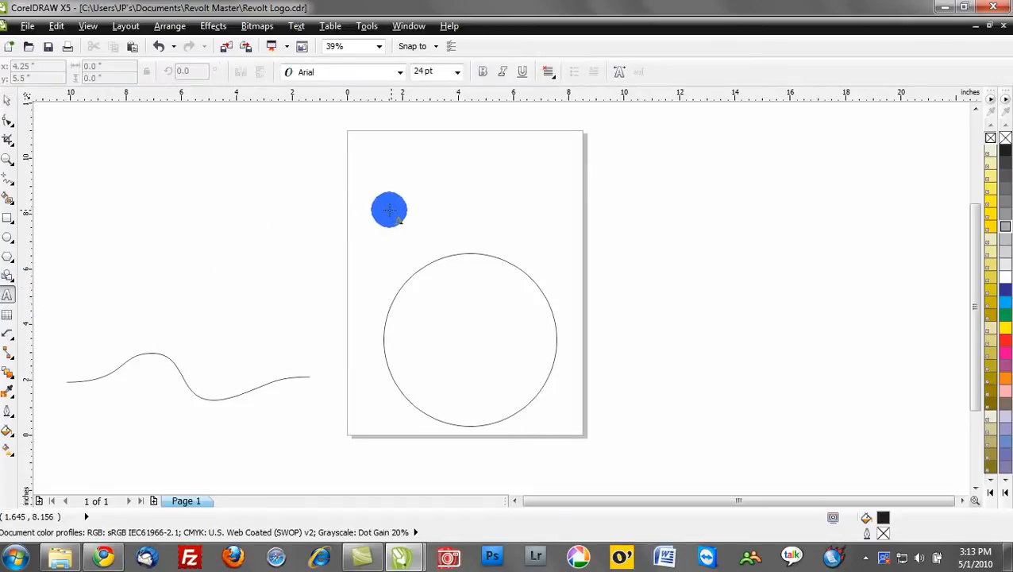
{"action": "left_click", "coordinate": [421, 231]}
{"action": "type", "text": "TEXT ON A PATH"}
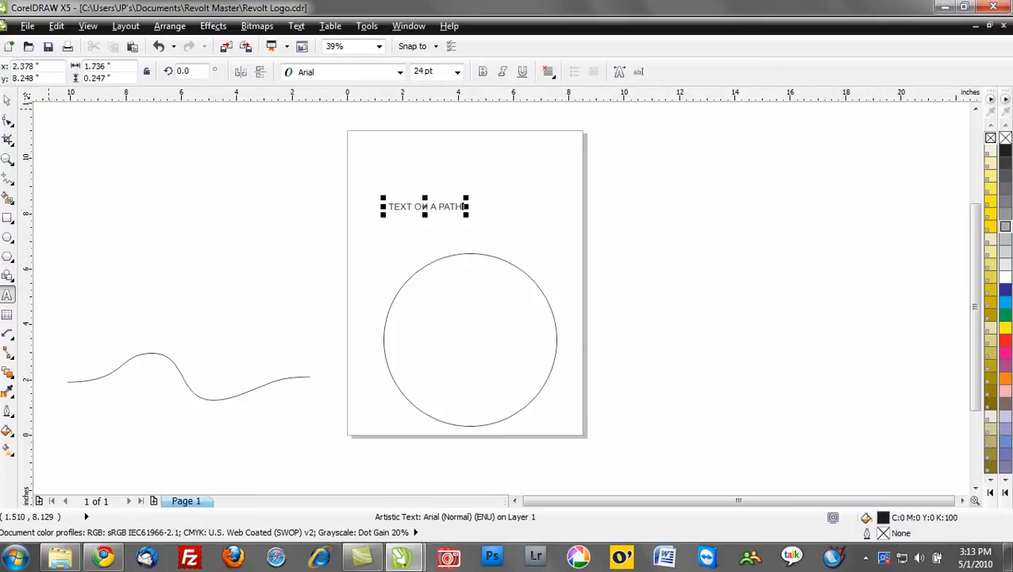
{"action": "left_click", "coordinate": [8, 99]}
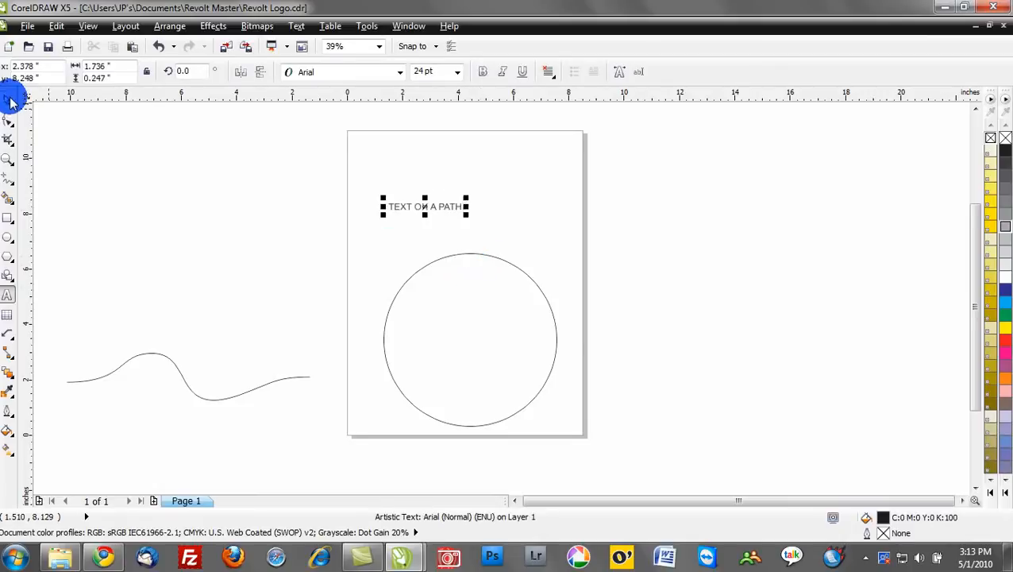
Set the text above the circle in the Miso font and enlarge it to about 79.5 pt.
{"action": "left_click_drag", "start_coordinate": [459, 196], "coordinate": [504, 194]}
{"action": "left_click", "coordinate": [404, 73]}
{"action": "key", "text": "Up"}
{"action": "key", "text": "Up"}
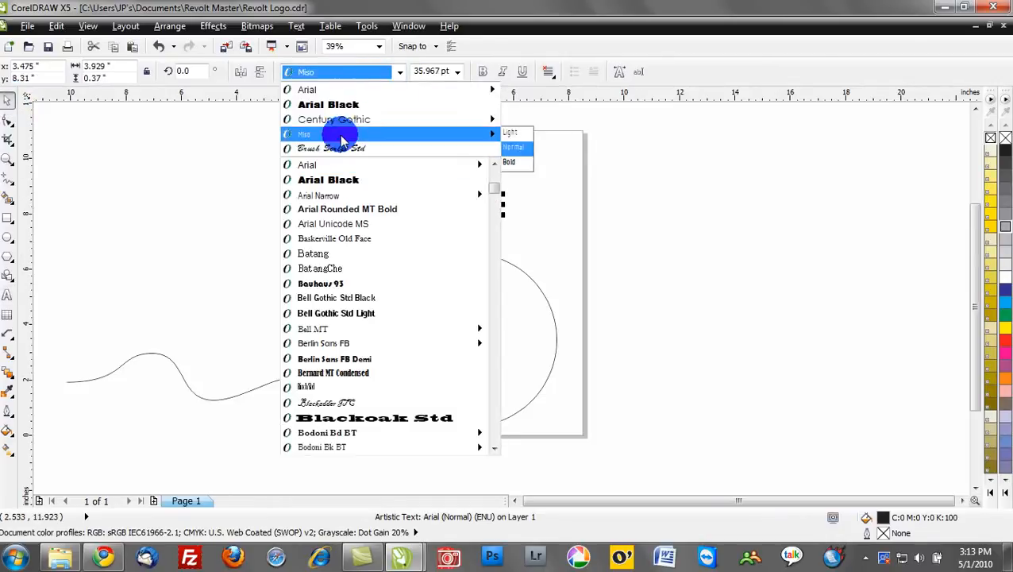
{"action": "key", "text": "Return"}
{"action": "mouse_move", "coordinate": [461, 196]}
{"action": "left_mouse_down"}
{"action": "mouse_move", "coordinate": [538, 158]}
{"action": "mouse_move", "coordinate": [477, 208]}
{"action": "left_mouse_up"}
{"action": "left_click", "coordinate": [572, 251]}
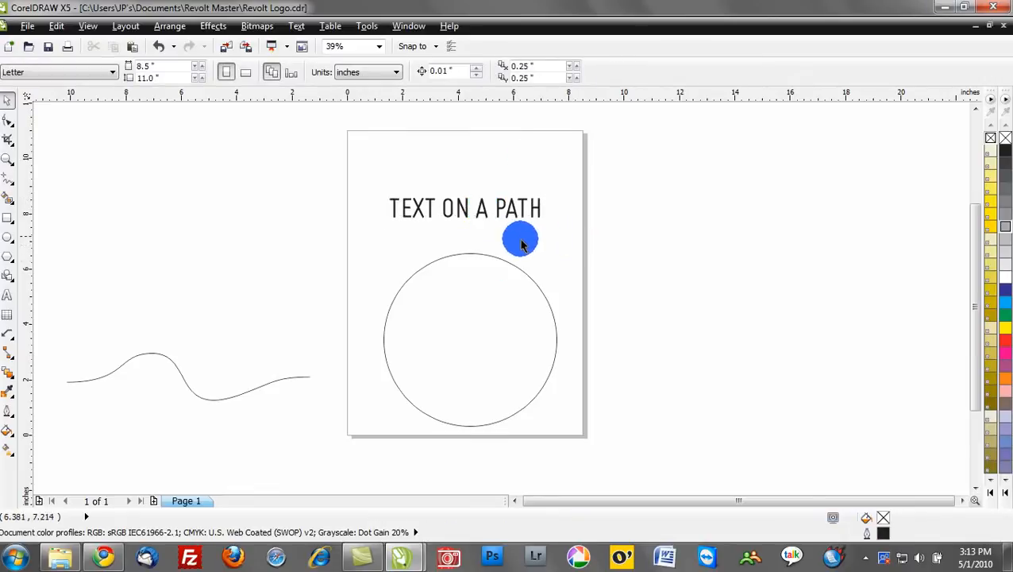
Fit the "TEXT ON A PATH" text to the upper arc of the circle.
{"action": "left_click_drag", "start_coordinate": [465, 210], "coordinate": [467, 251]}
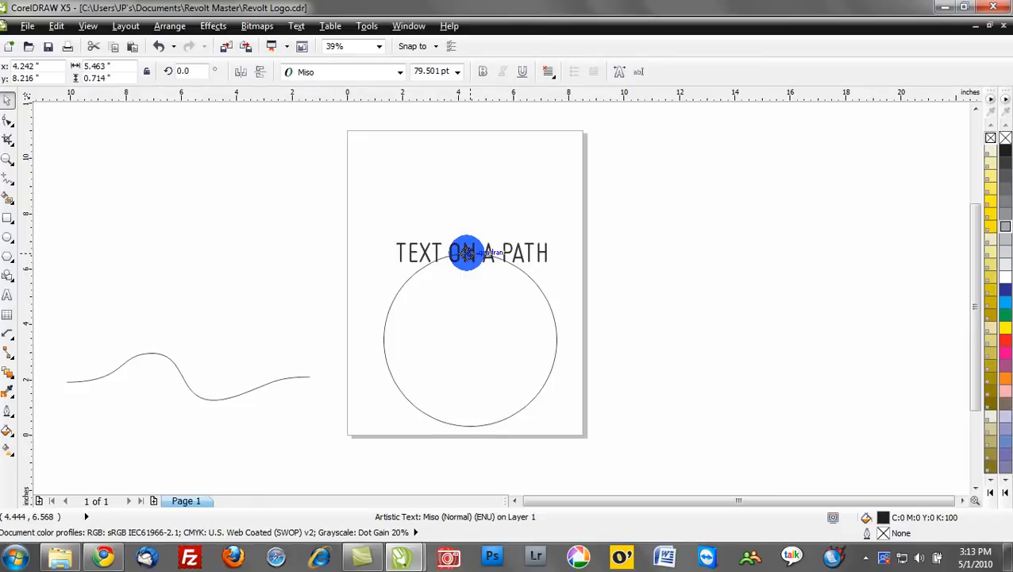
{"action": "mouse_move", "coordinate": [467, 253]}
{"action": "left_mouse_down"}
{"action": "mouse_move", "coordinate": [450, 254]}
{"action": "mouse_move", "coordinate": [464, 253]}
{"action": "left_mouse_up"}
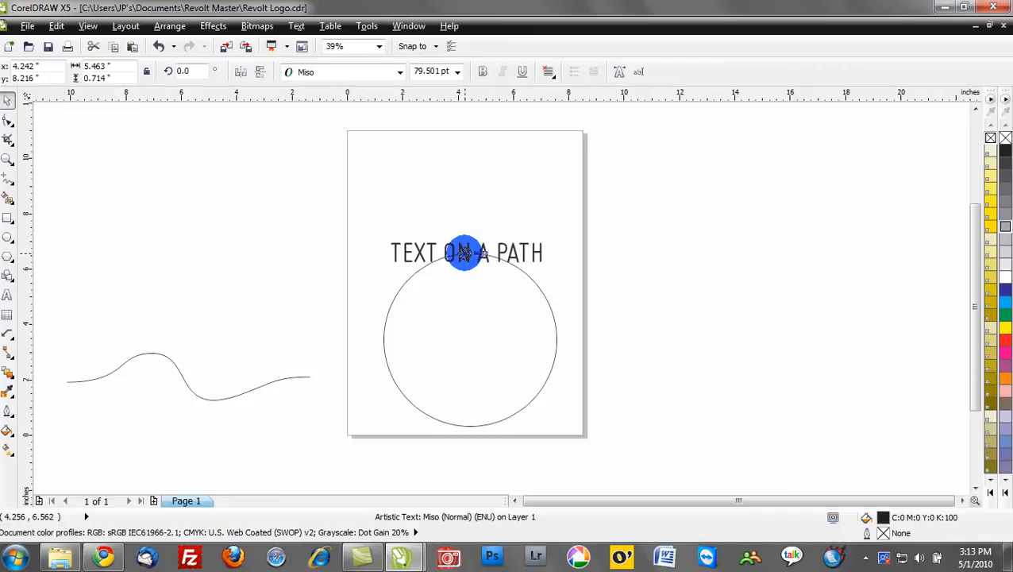
{"action": "left_click_drag", "start_coordinate": [464, 253], "coordinate": [466, 258]}
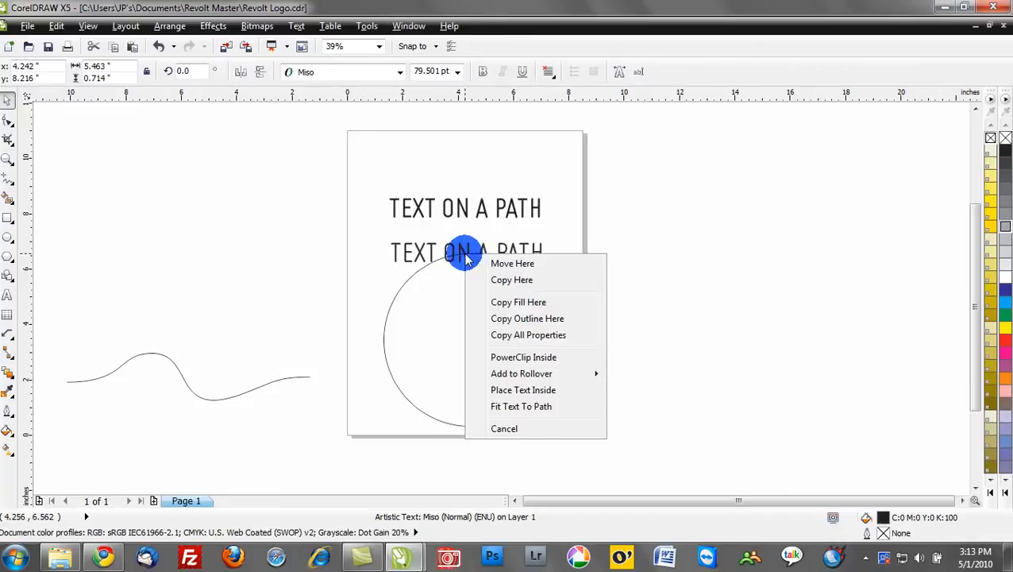
{"action": "left_click", "coordinate": [558, 414]}
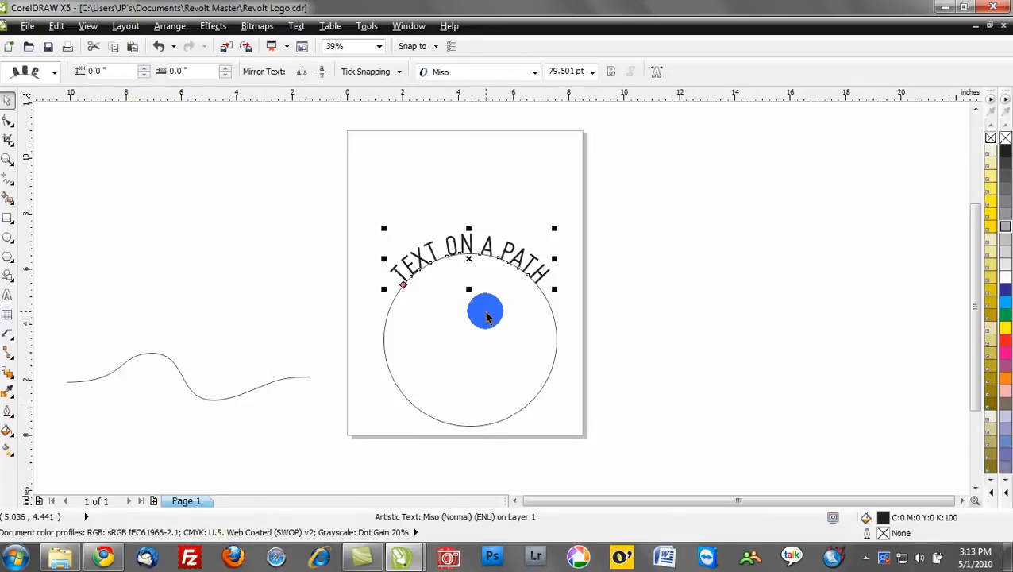
Offset the curved text 0.25 inches outside the circle, and reposition it inside the upper arc at a distance of -1.125 inches.
{"action": "scroll", "coordinate": [487, 316], "scroll_direction": "up", "scroll_amount": 2}
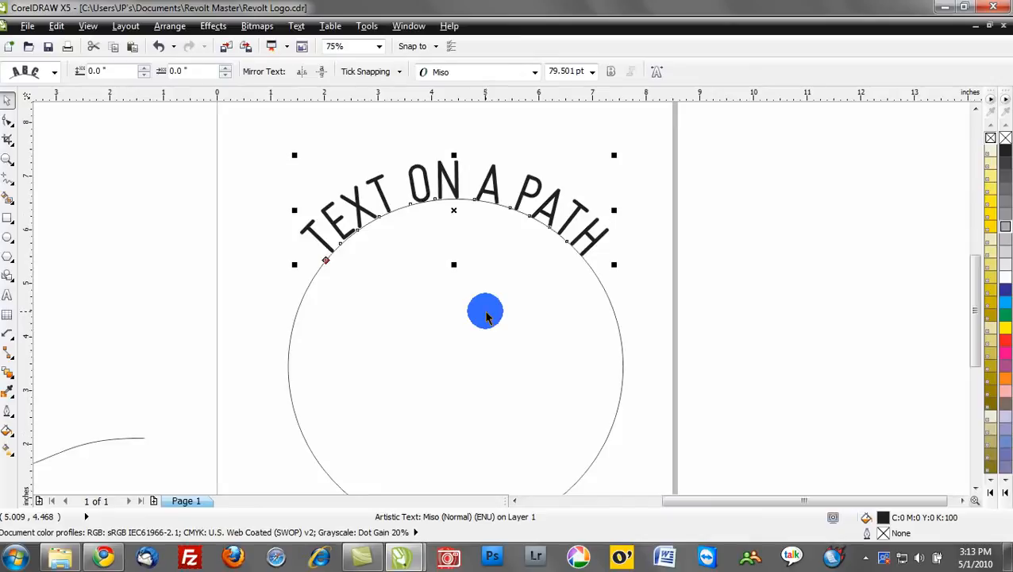
{"action": "left_click_drag", "start_coordinate": [325, 260], "coordinate": [325, 239]}
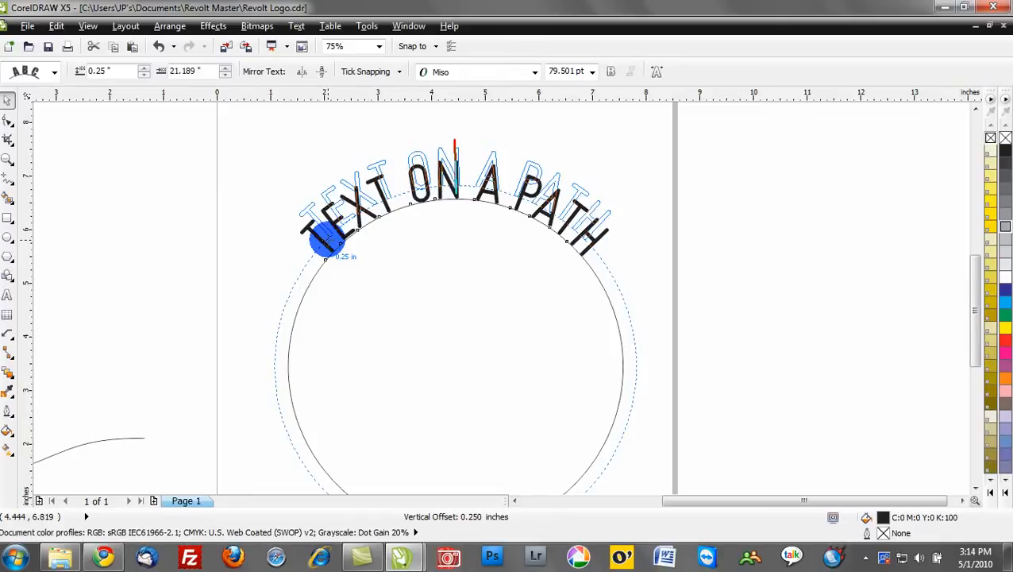
{"action": "left_click_drag", "start_coordinate": [325, 239], "coordinate": [327, 237]}
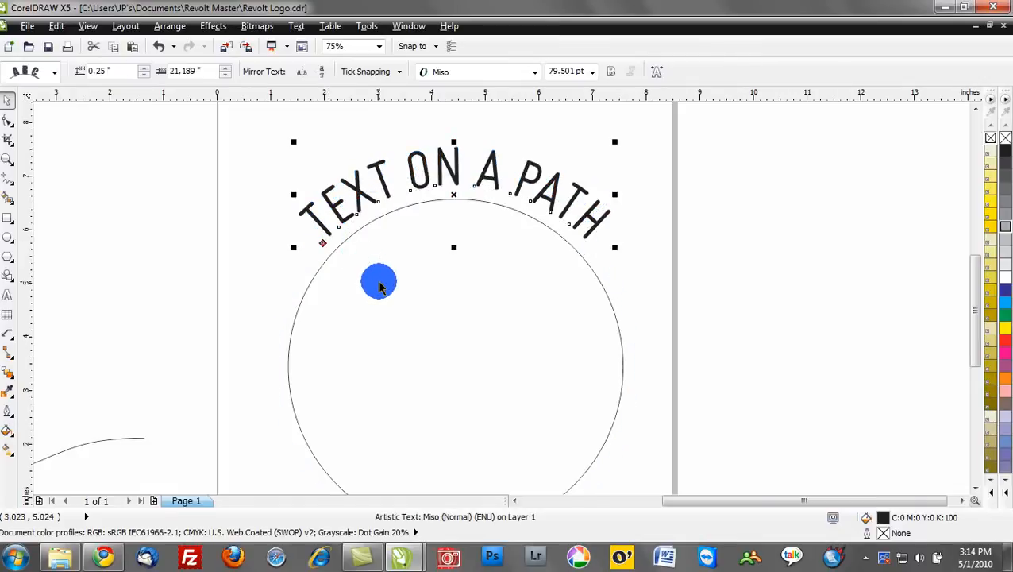
{"action": "left_click_drag", "start_coordinate": [321, 242], "coordinate": [350, 341]}
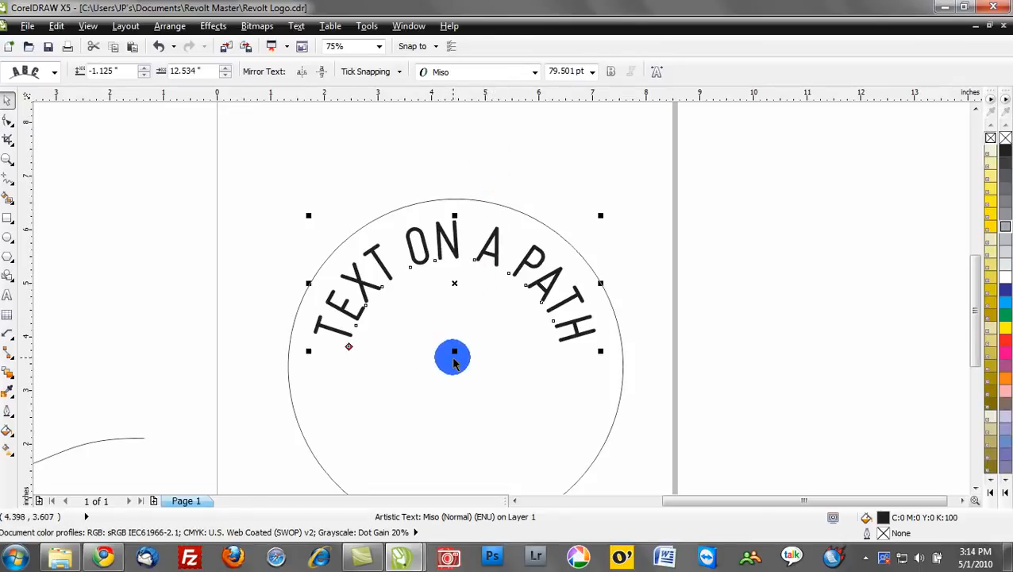
{"action": "left_click", "coordinate": [467, 177]}
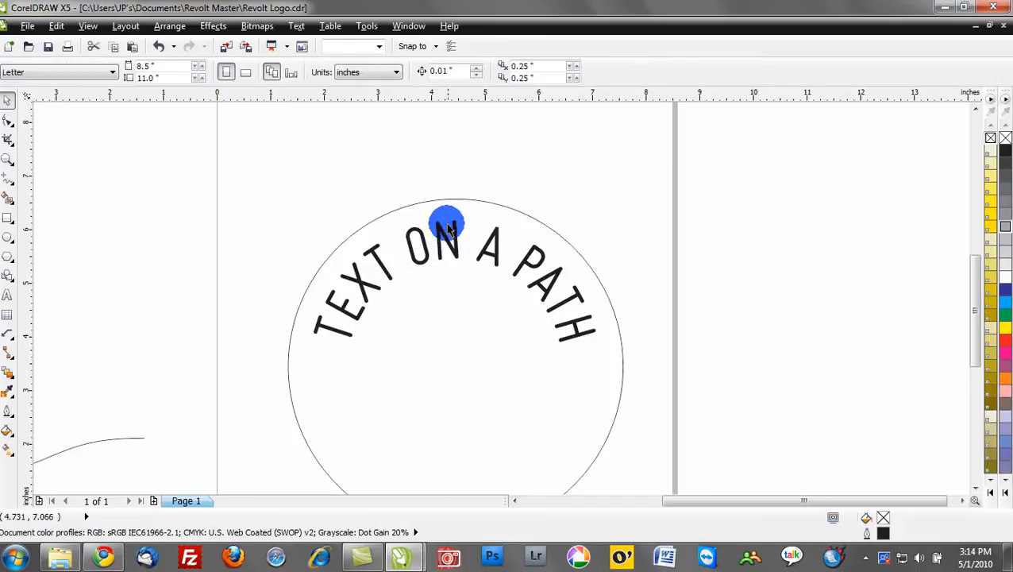
Add the artistic text "TEST ON A PATH" above the wavy curve.
{"action": "scroll", "coordinate": [444, 228], "scroll_direction": "down", "scroll_amount": 1}
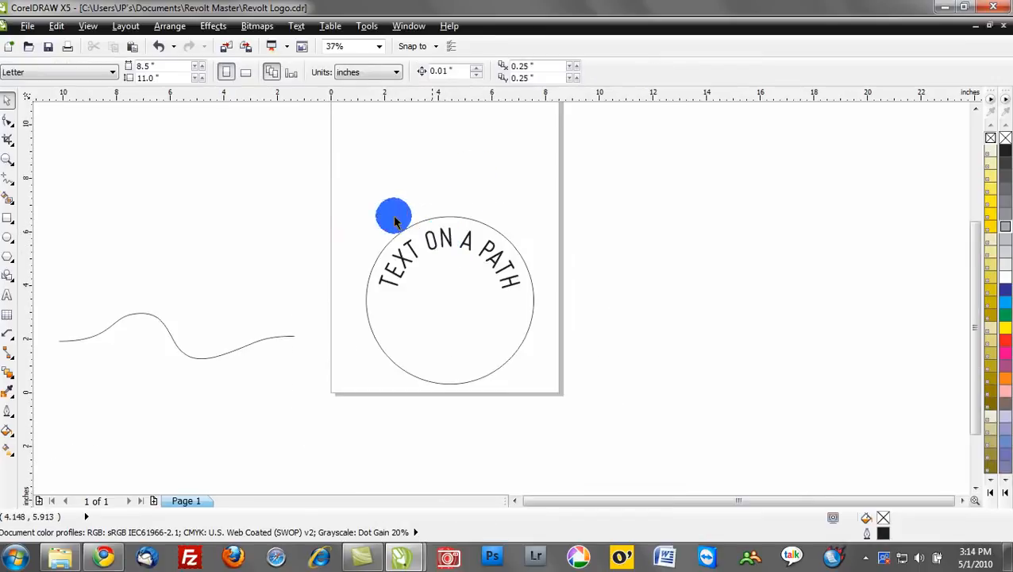
{"action": "left_click", "coordinate": [8, 294]}
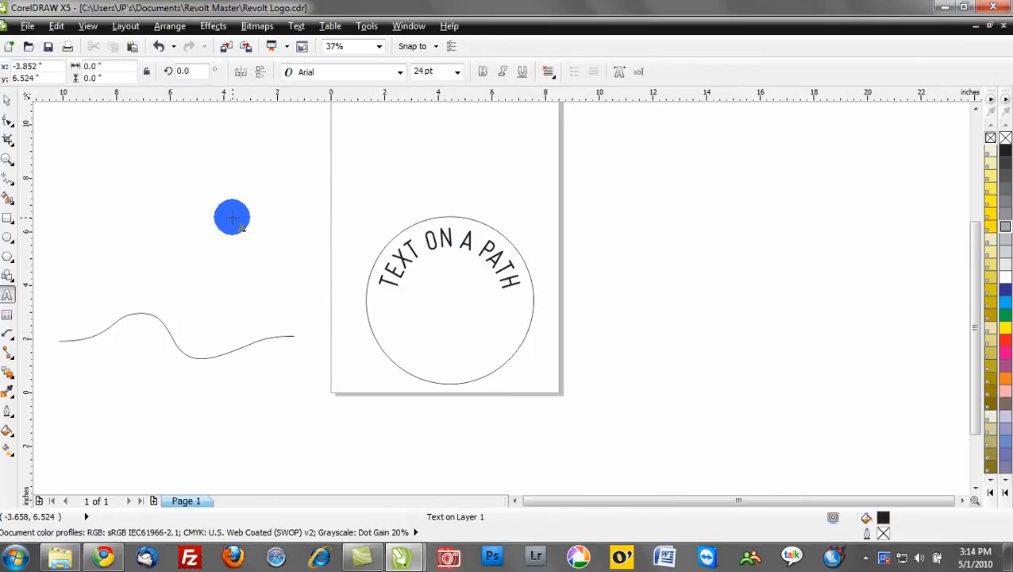
{"action": "left_click", "coordinate": [232, 215]}
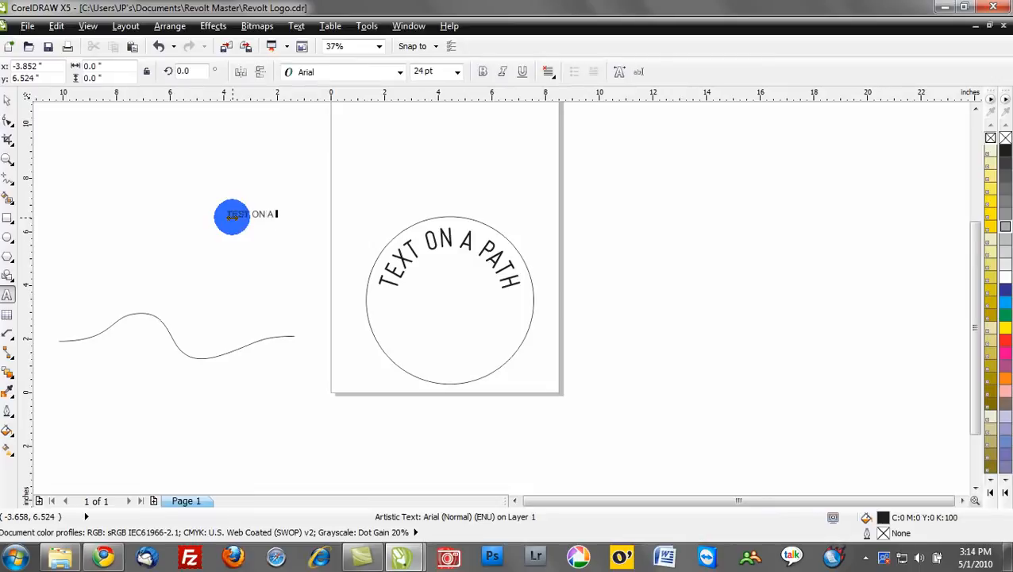
{"action": "left_click", "coordinate": [6, 99]}
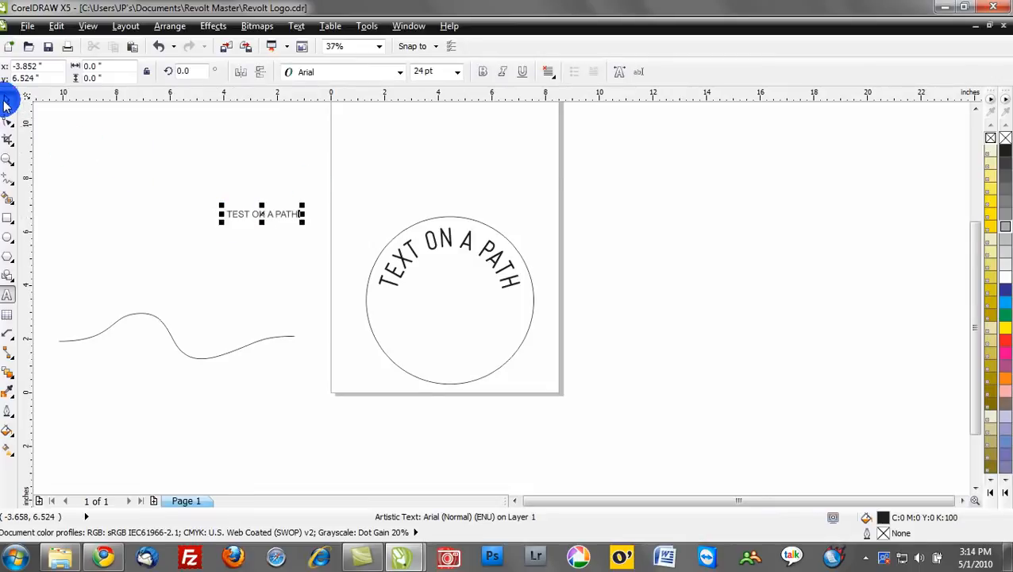
Enlarge the "TEST ON A PATH" text to about 58.48 pt and set its font to Miso.
{"action": "left_click_drag", "start_coordinate": [302, 206], "coordinate": [402, 171]}
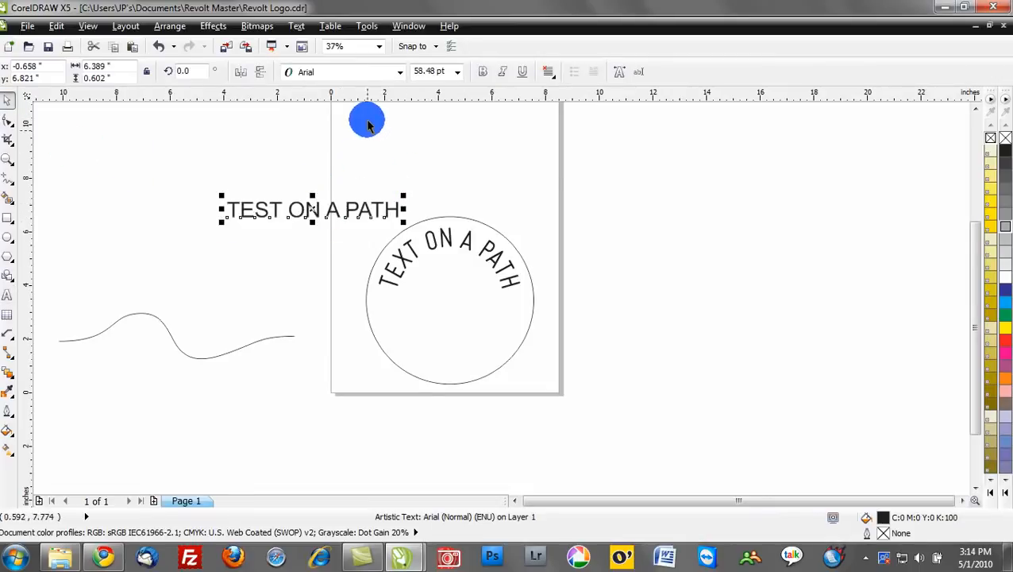
{"action": "left_click", "coordinate": [389, 73]}
{"action": "left_click", "coordinate": [359, 104]}
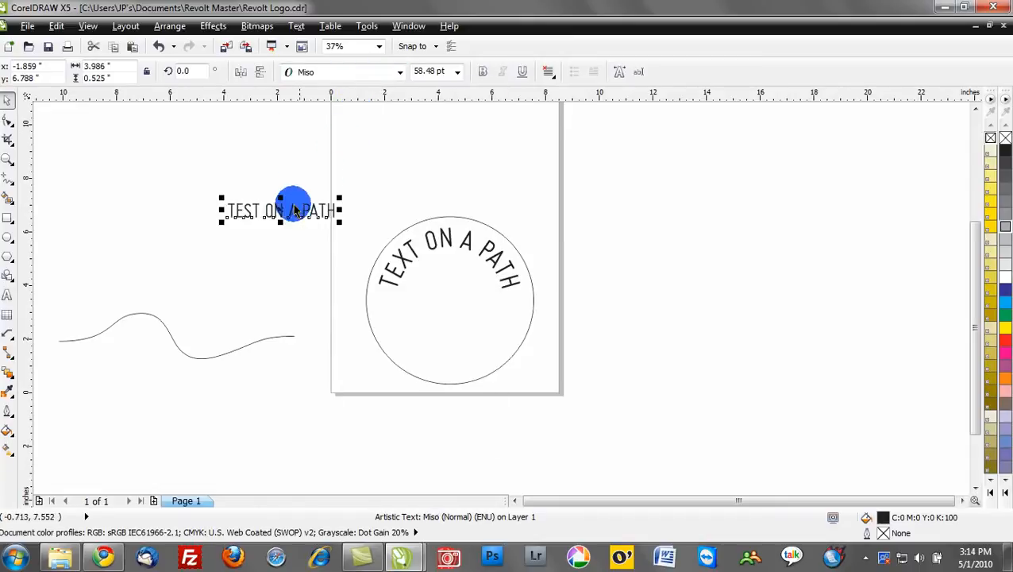
{"action": "left_click", "coordinate": [256, 179]}
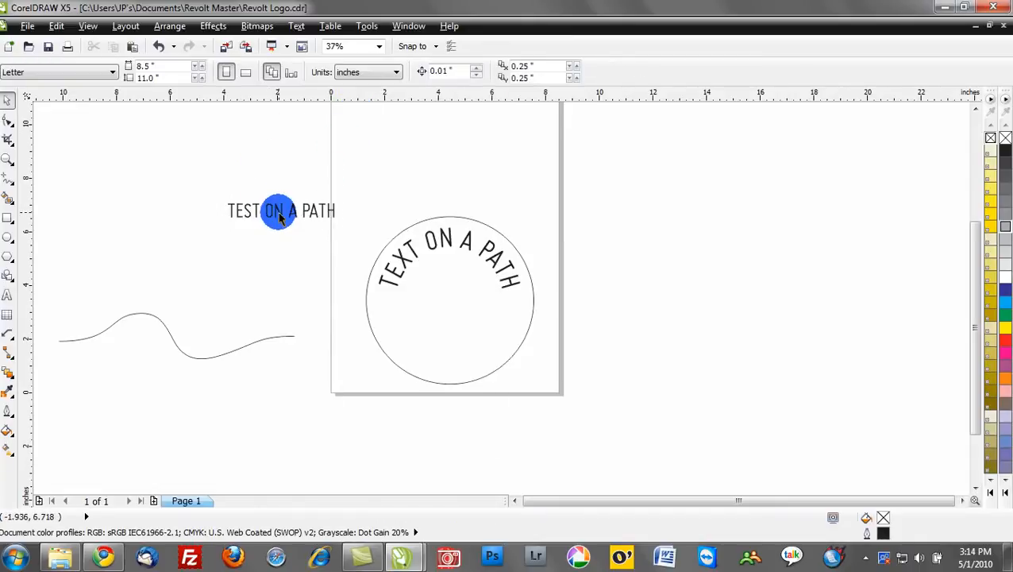
Fit the "TEST ON A PATH" text to the wavy curve, 0.5 inches above it with a horizontal offset of about 2.08 inches.
{"action": "left_click", "coordinate": [278, 211]}
{"action": "mouse_move", "coordinate": [278, 211]}
{"action": "left_mouse_down"}
{"action": "mouse_move", "coordinate": [173, 210]}
{"action": "mouse_move", "coordinate": [139, 240]}
{"action": "mouse_move", "coordinate": [132, 315]}
{"action": "left_mouse_up"}
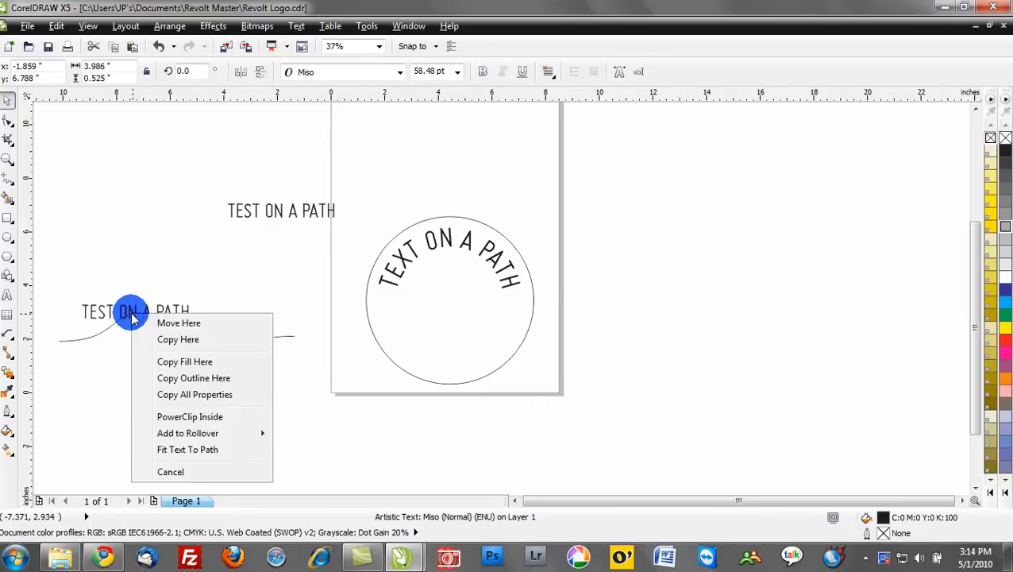
{"action": "left_click", "coordinate": [195, 451]}
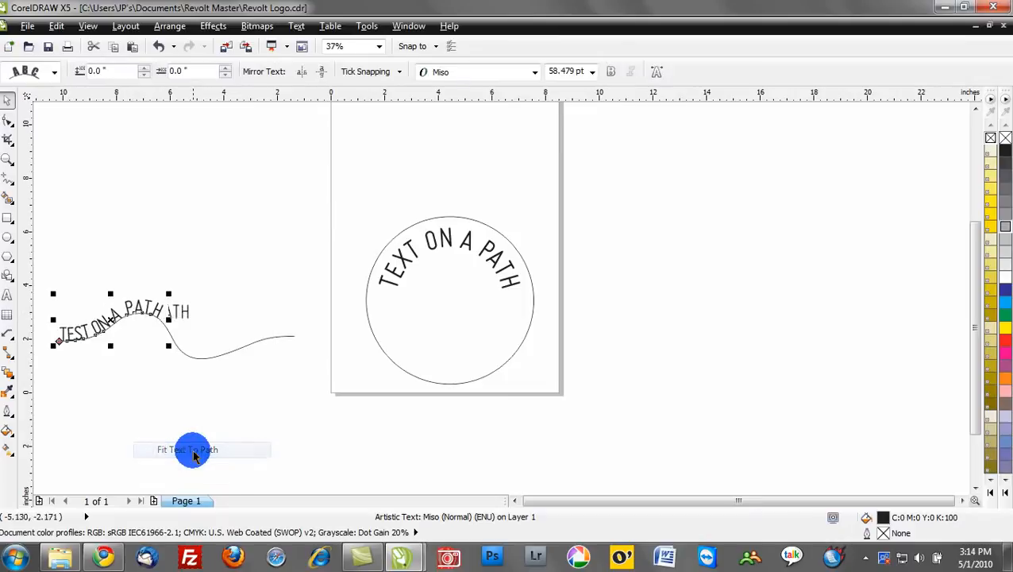
{"action": "left_click_drag", "start_coordinate": [54, 343], "coordinate": [107, 309]}
Widen the character spacing of the wavy text with the Shape tool so it stretches further along the curve.
{"action": "scroll", "coordinate": [140, 339], "scroll_direction": "up", "scroll_amount": 1}
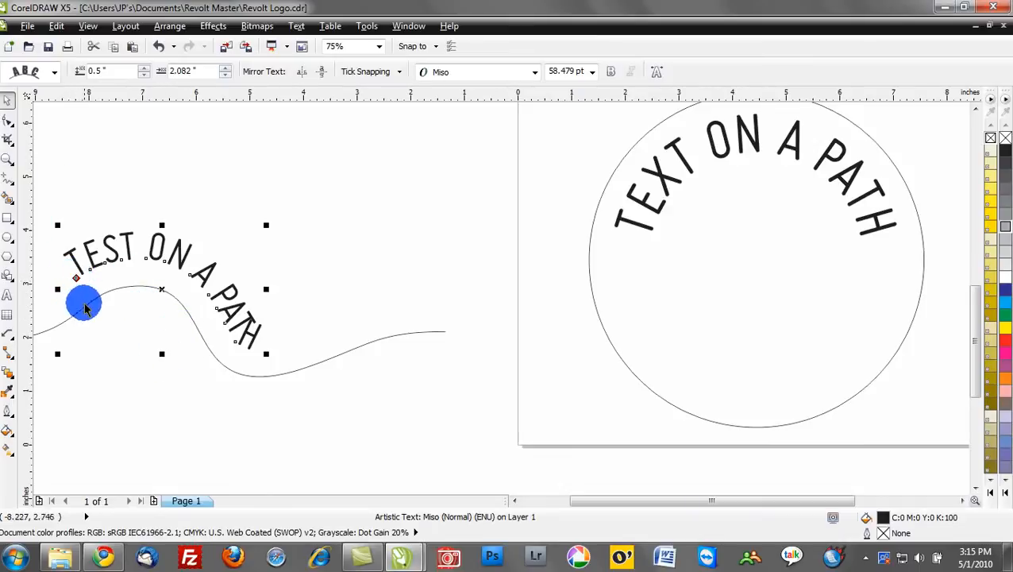
{"action": "left_click", "coordinate": [10, 126]}
{"action": "left_click_drag", "start_coordinate": [282, 358], "coordinate": [198, 294]}
{"action": "left_click", "coordinate": [226, 320]}
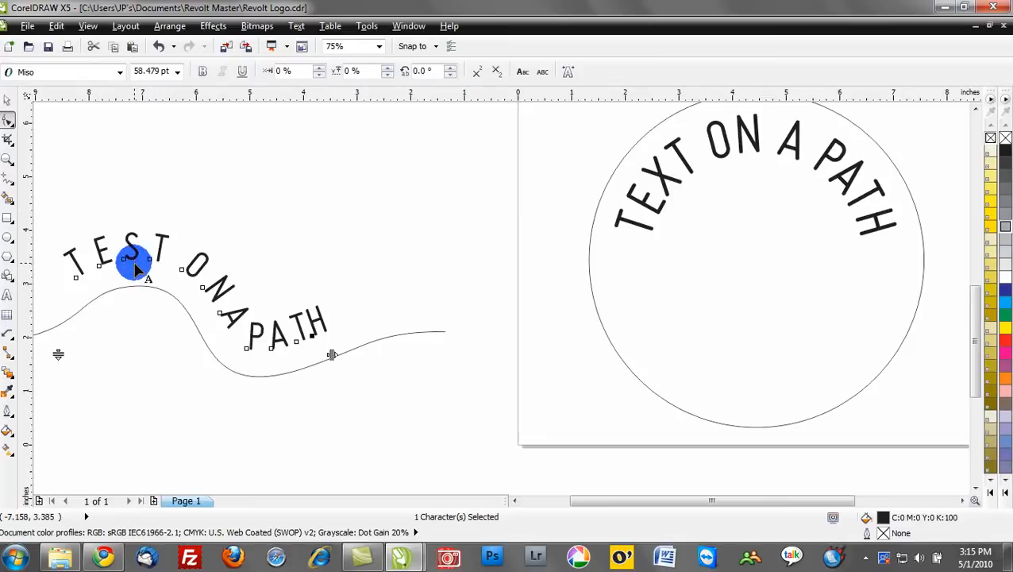
Try the skewed text orientation on the circle text, and restore the orientation with letters rotated along the path.
{"action": "left_click", "coordinate": [4, 102]}
{"action": "left_click", "coordinate": [660, 197]}
{"action": "left_click", "coordinate": [656, 239]}
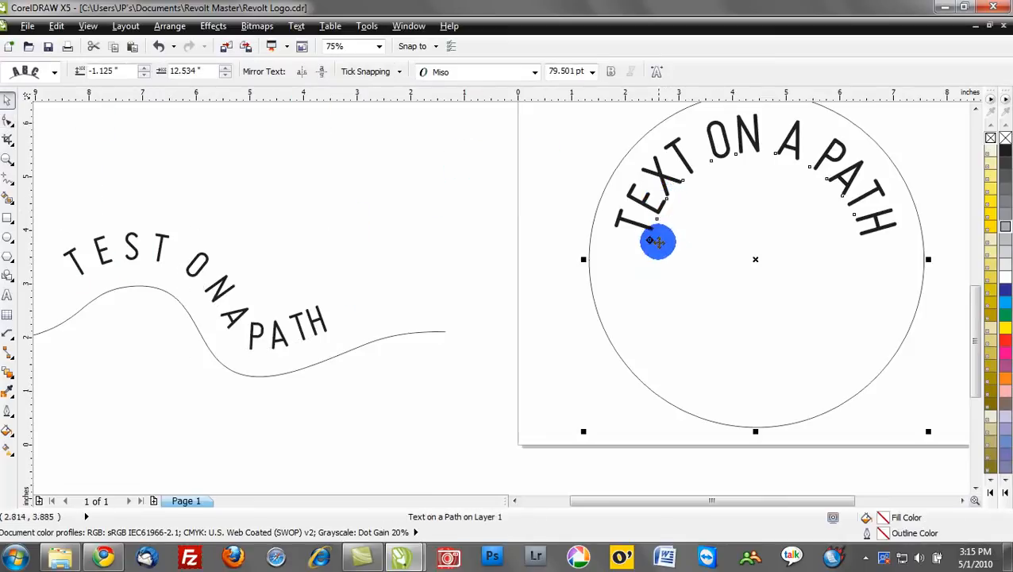
{"action": "left_click", "coordinate": [49, 71]}
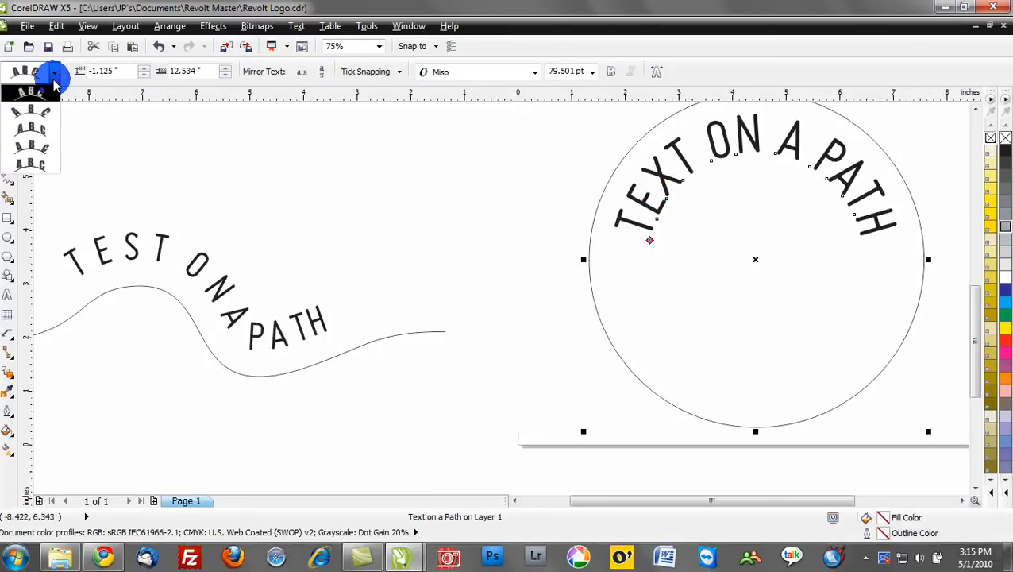
{"action": "left_click", "coordinate": [41, 148]}
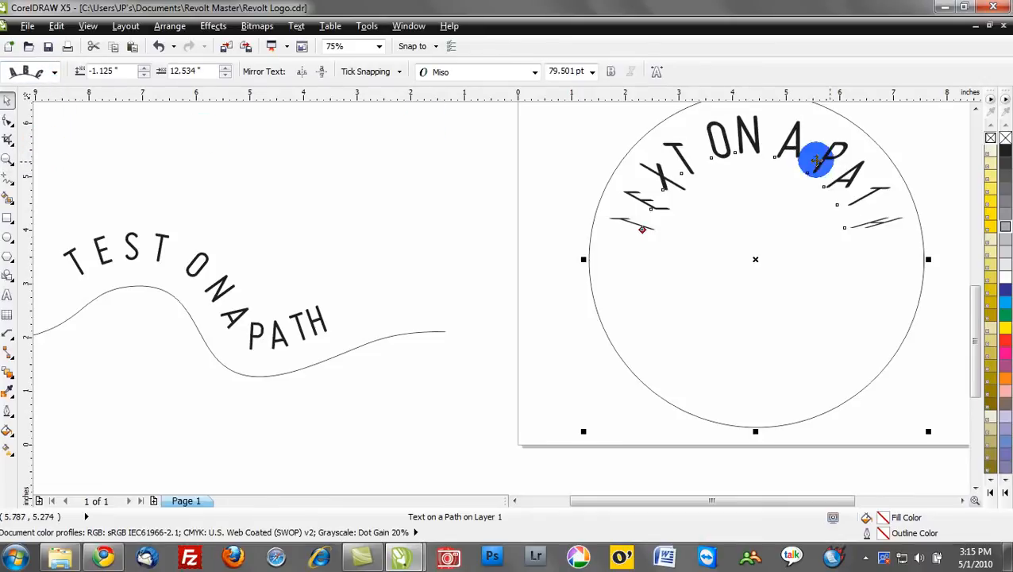
{"action": "left_click", "coordinate": [54, 72]}
{"action": "left_click", "coordinate": [31, 92]}
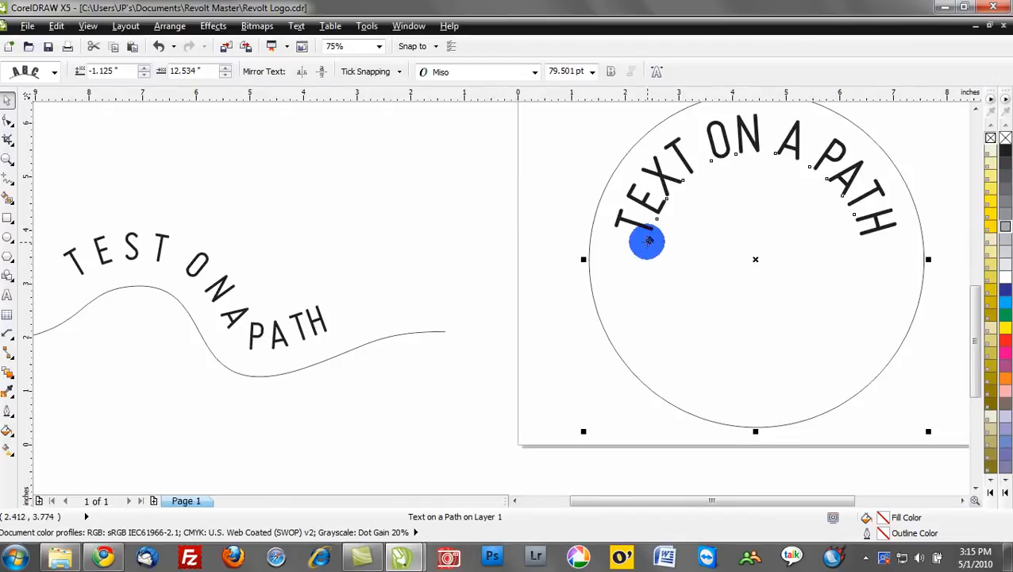
Move the circle text outside the circle's bottom, mirrored horizontally and vertically, 0.875 inches from the path with a 12.568-inch horizontal offset.
{"action": "left_click_drag", "start_coordinate": [647, 248], "coordinate": [881, 389]}
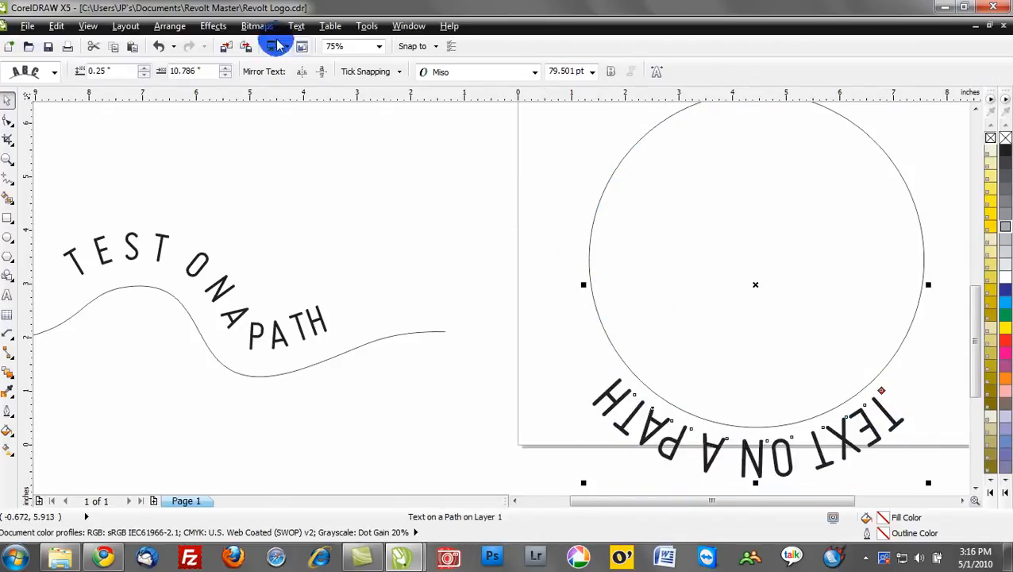
{"action": "left_click", "coordinate": [301, 72]}
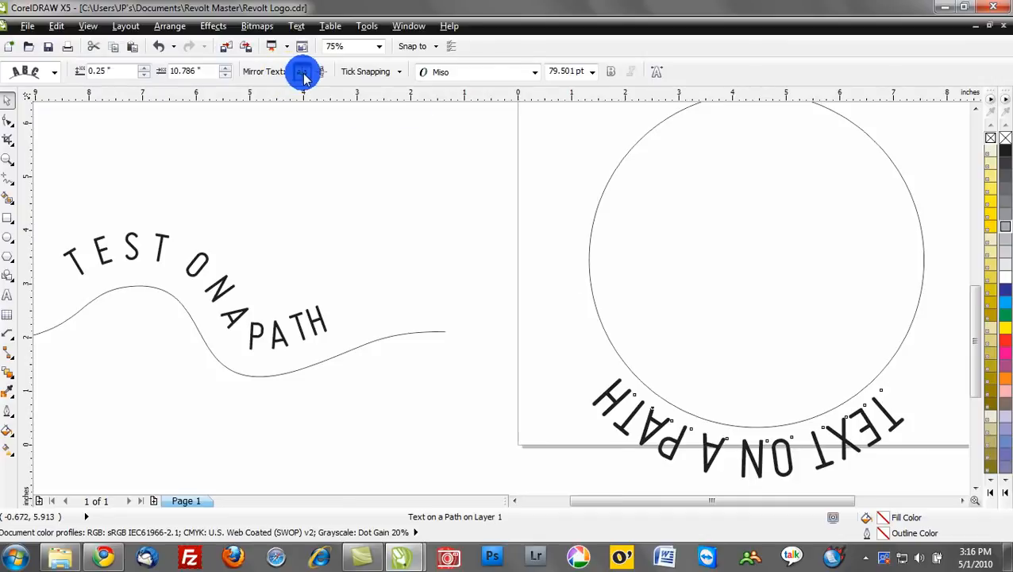
{"action": "left_click", "coordinate": [317, 75]}
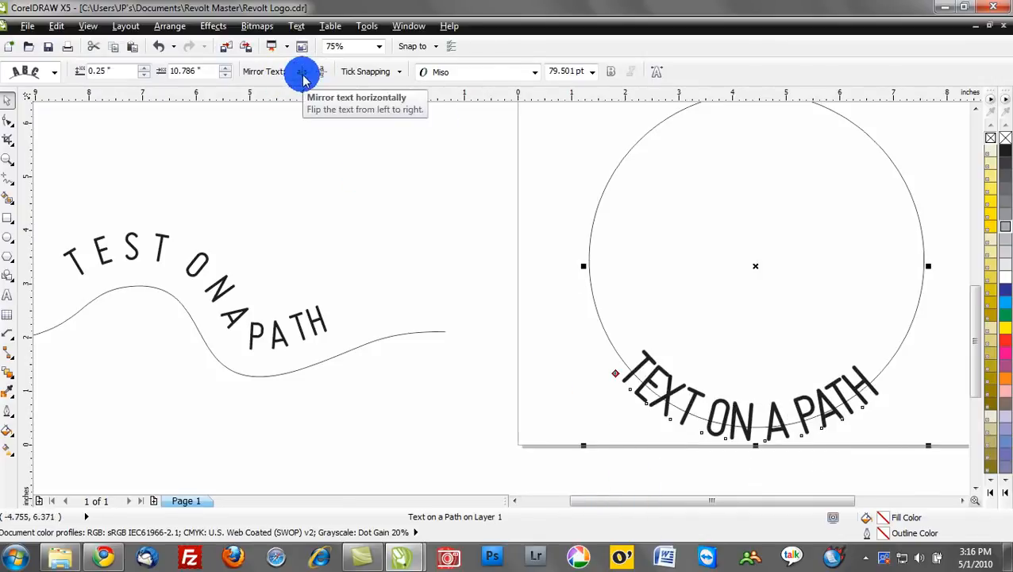
{"action": "left_click_drag", "start_coordinate": [631, 340], "coordinate": [660, 426]}
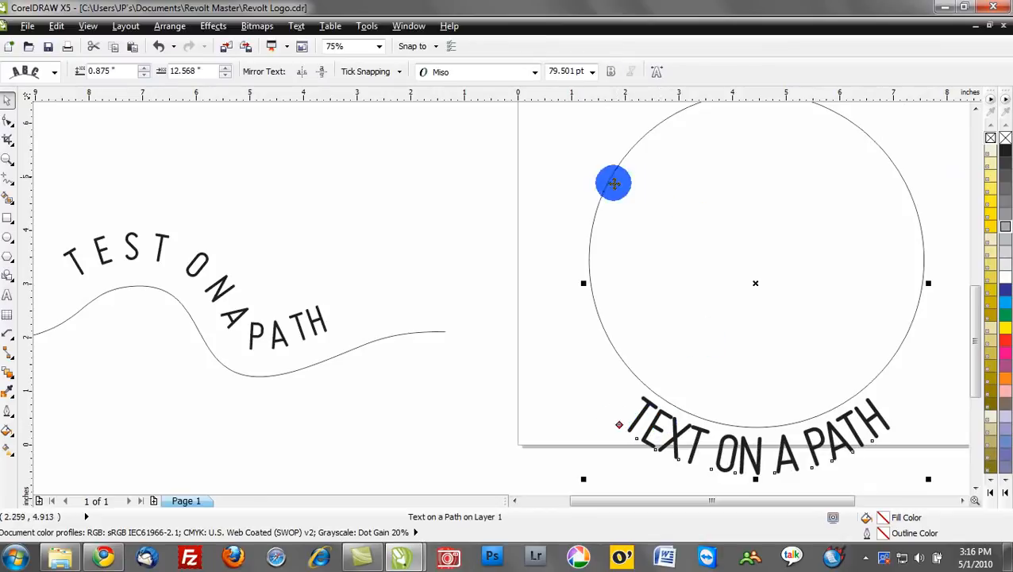
Set the font of the circle text to Century Gothic.
{"action": "left_click", "coordinate": [531, 75]}
{"action": "left_click", "coordinate": [532, 74]}
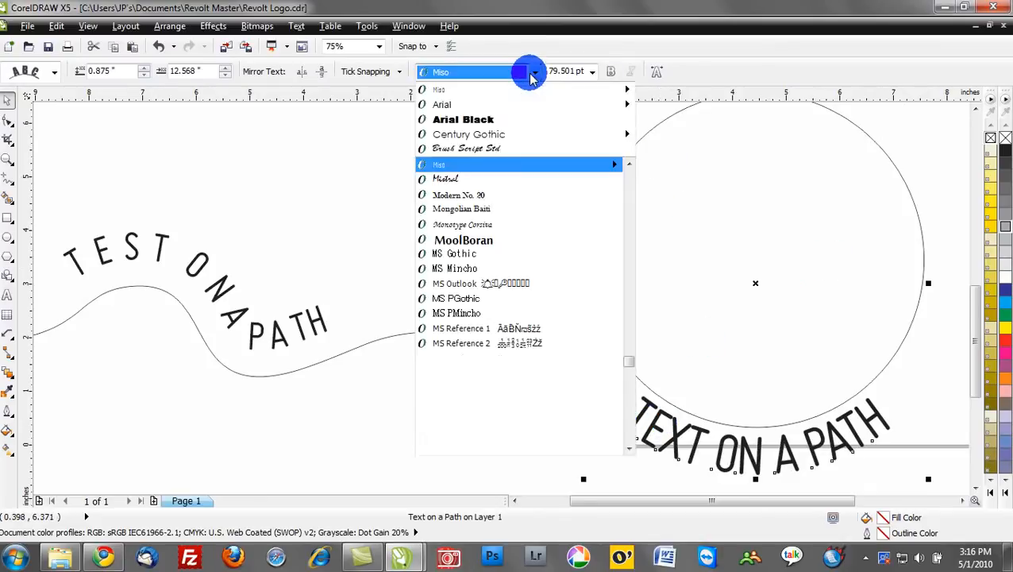
{"action": "left_click", "coordinate": [503, 137]}
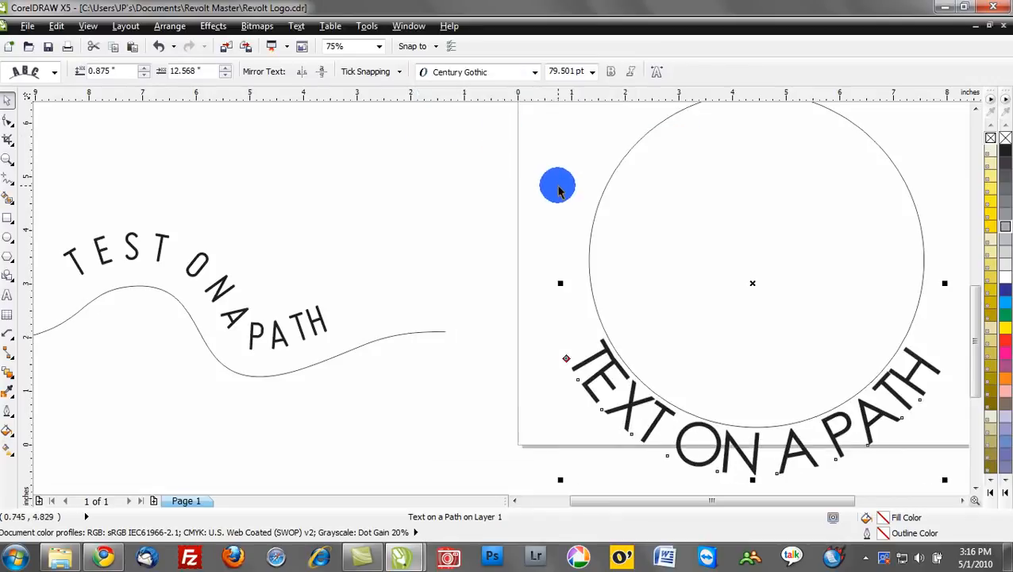
Widen the character spacing of the circle text slightly with the Shape tool.
{"action": "left_click", "coordinate": [9, 123]}
{"action": "left_click", "coordinate": [717, 395]}
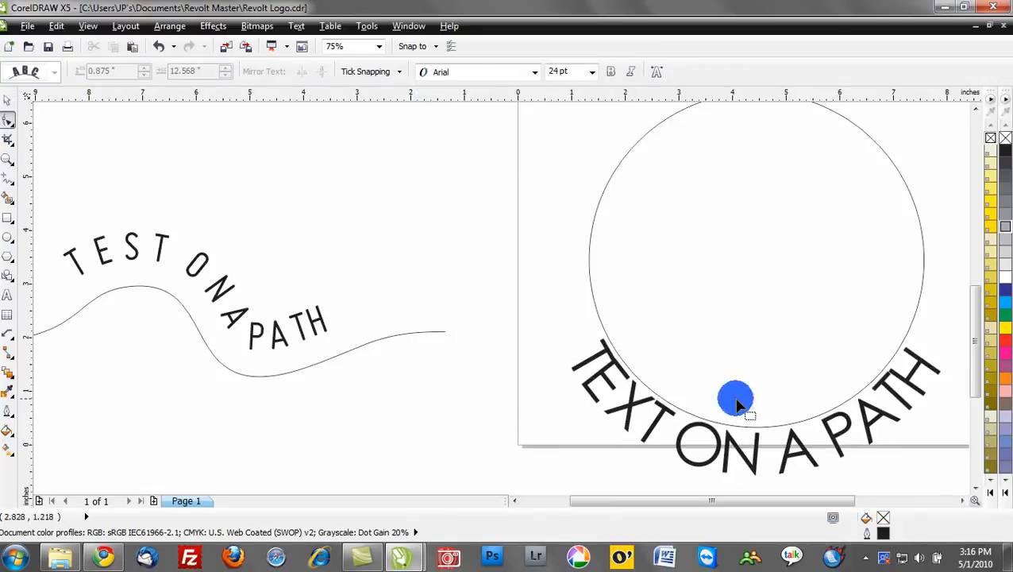
{"action": "left_click", "coordinate": [719, 443]}
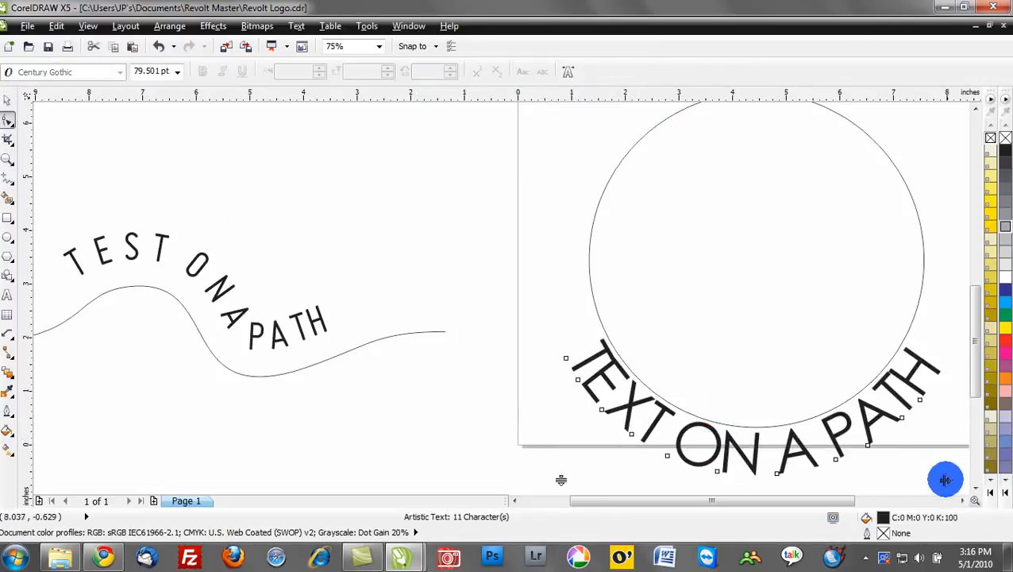
{"action": "scroll", "coordinate": [929, 431], "scroll_direction": "right", "scroll_amount": 3}
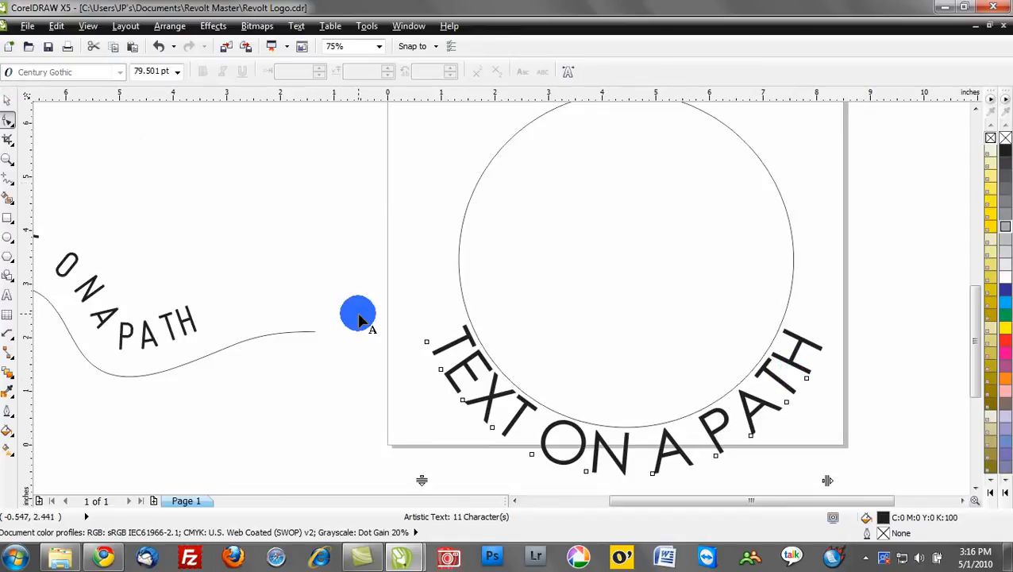
Shift the circle together with its text slightly down and to the left, and remove the circle's outline colour.
{"action": "left_click", "coordinate": [8, 99]}
{"action": "left_click", "coordinate": [626, 319]}
{"action": "left_click", "coordinate": [514, 389]}
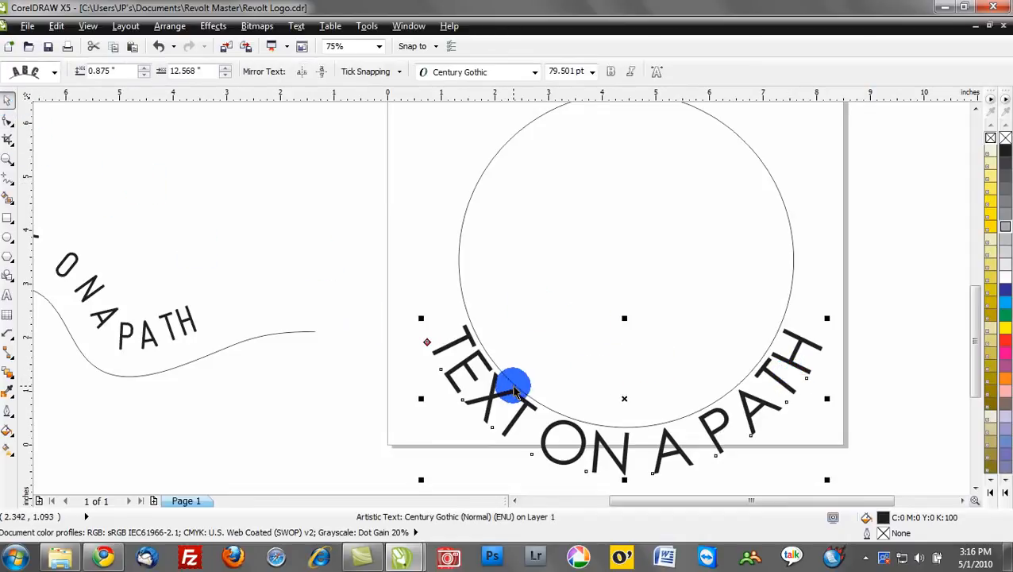
{"action": "left_click", "coordinate": [417, 212]}
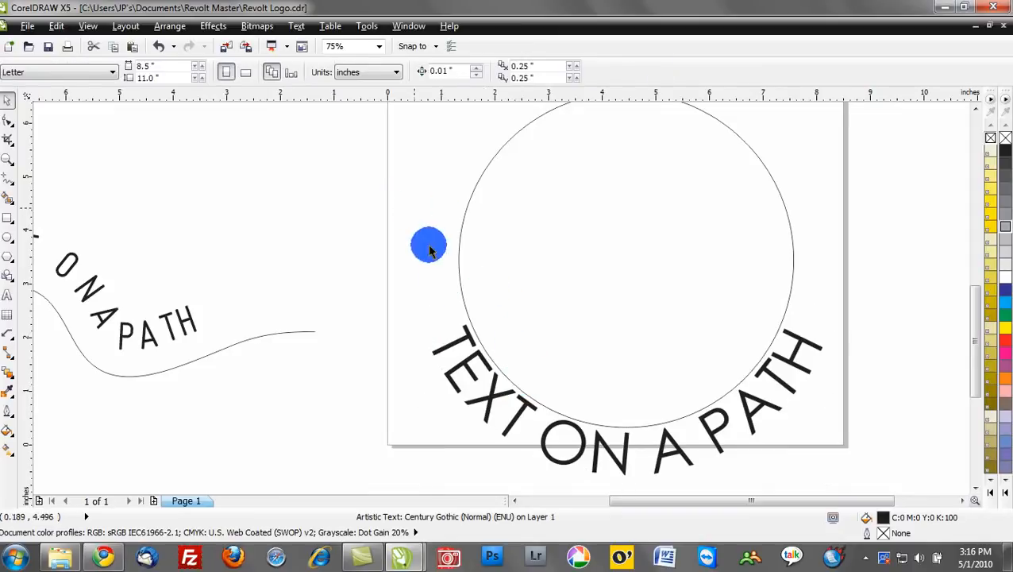
{"action": "left_click_drag", "start_coordinate": [497, 370], "coordinate": [484, 380]}
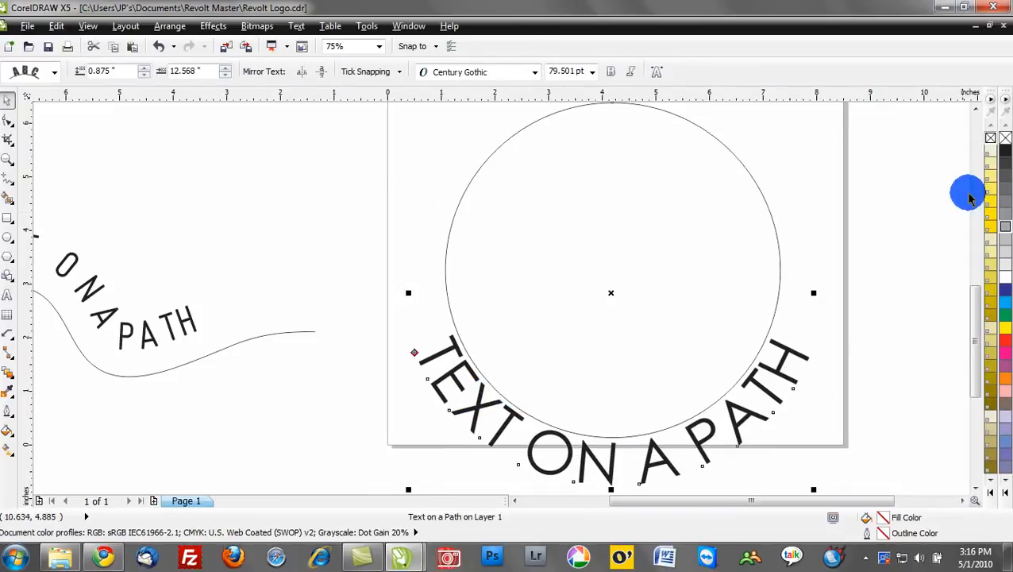
{"action": "right_click", "coordinate": [993, 140]}
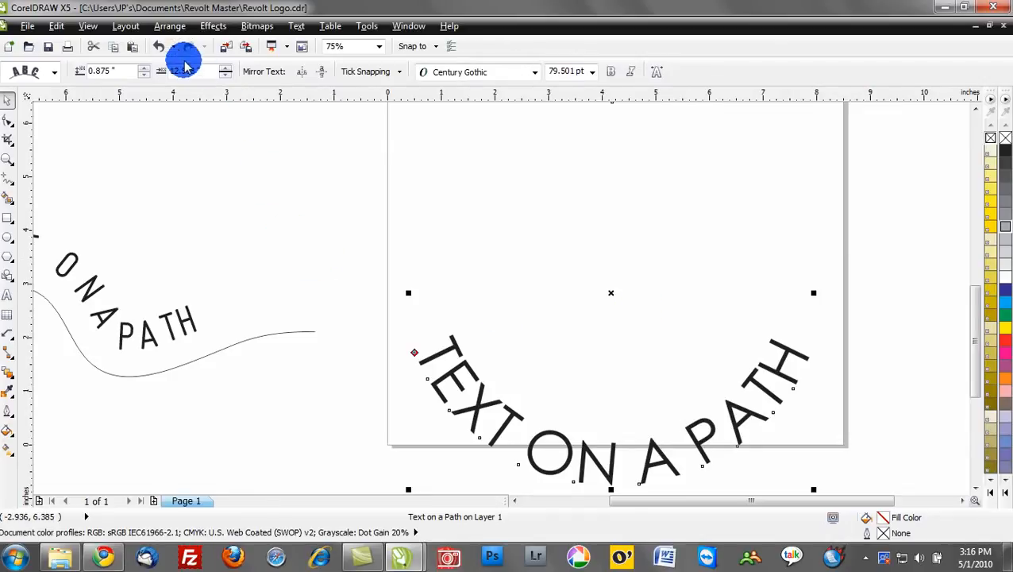
Convert the "TEXT ON A PATH" circle text to curves.
{"action": "left_click", "coordinate": [171, 27]}
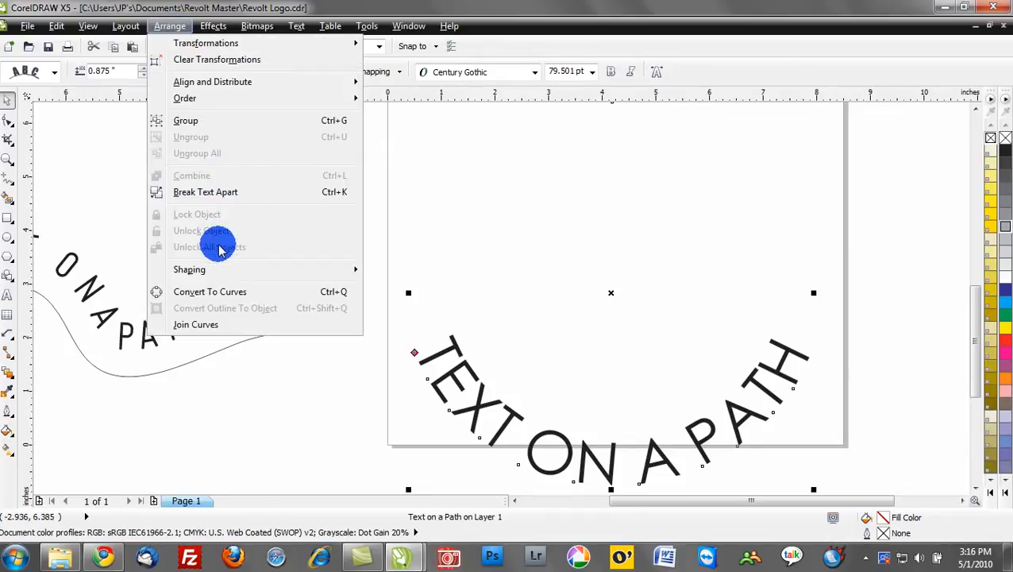
{"action": "left_click", "coordinate": [248, 289]}
{"action": "key", "text": "Escape"}
Separate the converted text from the invisible circle, and place the text on the page at about X 3.796, Y 3.177 inches.
{"action": "left_click_drag", "start_coordinate": [448, 353], "coordinate": [171, 159]}
{"action": "left_click", "coordinate": [635, 370]}
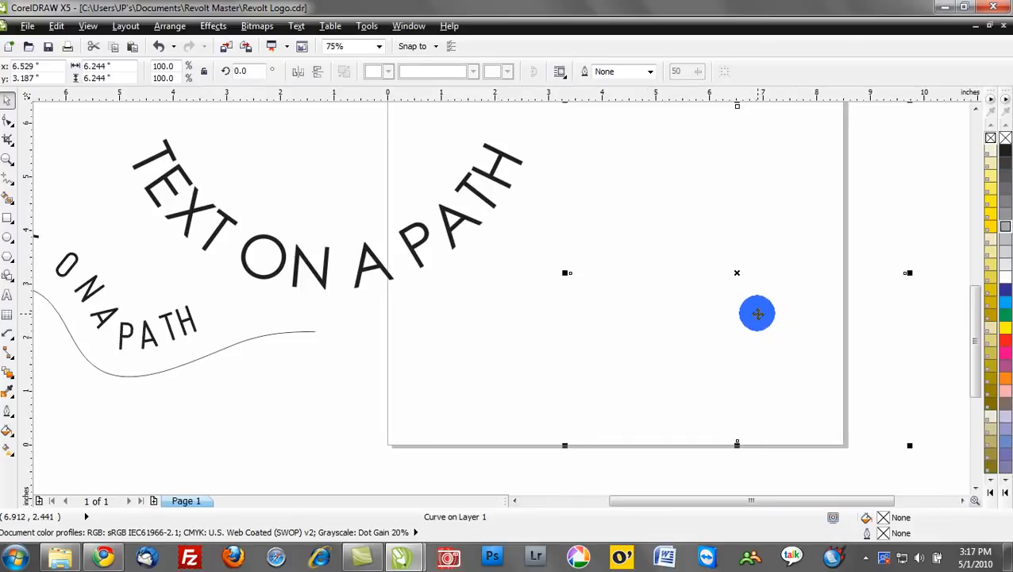
{"action": "left_click", "coordinate": [757, 316]}
{"action": "left_click_drag", "start_coordinate": [323, 268], "coordinate": [586, 325]}
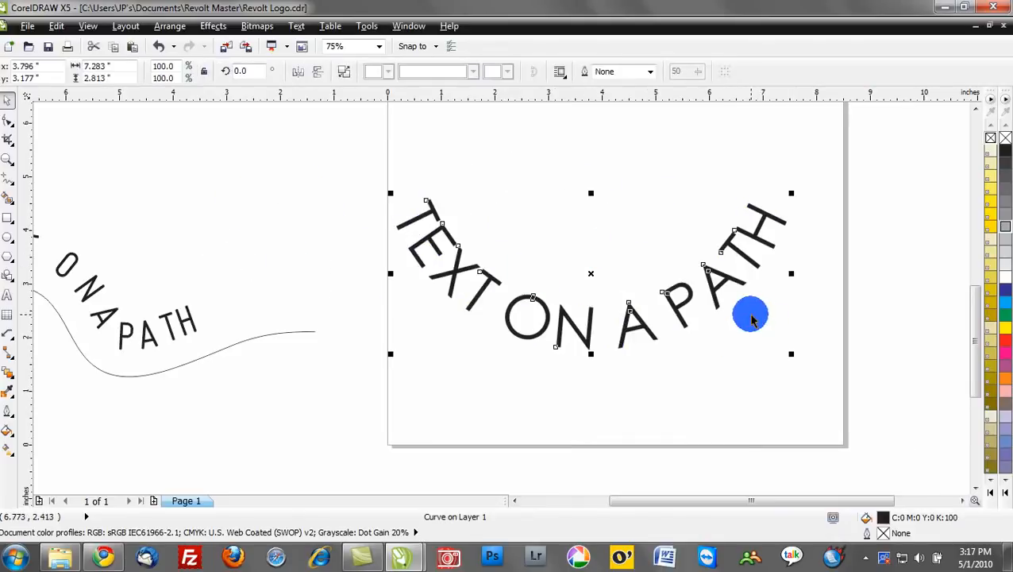